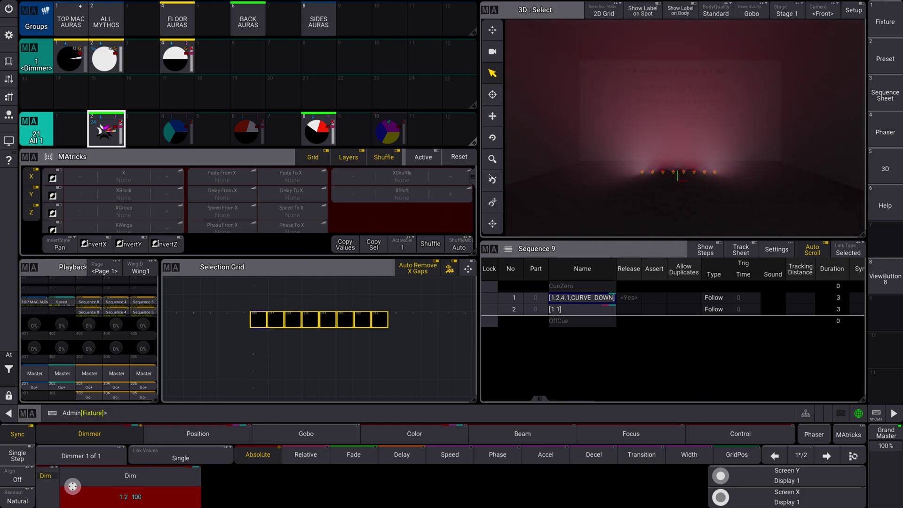
# Step: Open the fixture view, delete the programmer parts window, and enlarge the fixture sheet to fill the view
pyautogui.click(888, 26)
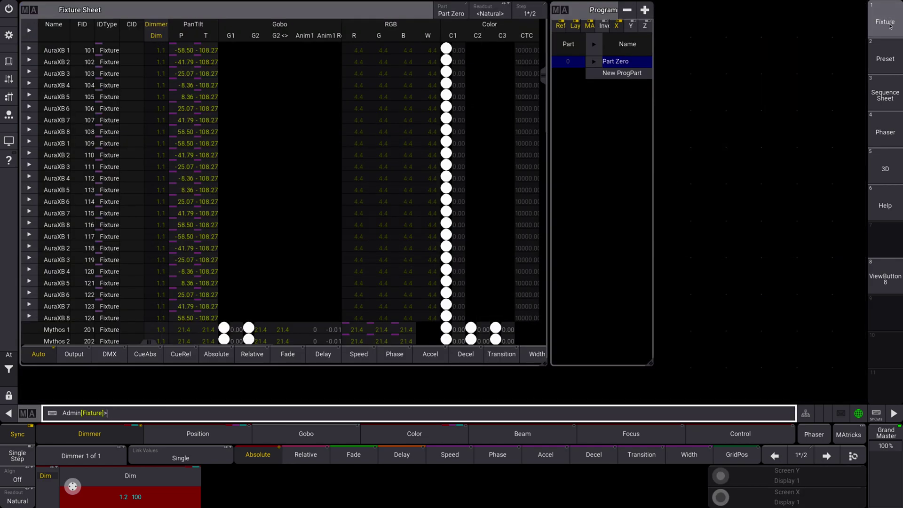
pyautogui.moveTo(572, 13); pyautogui.dragTo(660, 13)
pyautogui.click(648, 10)
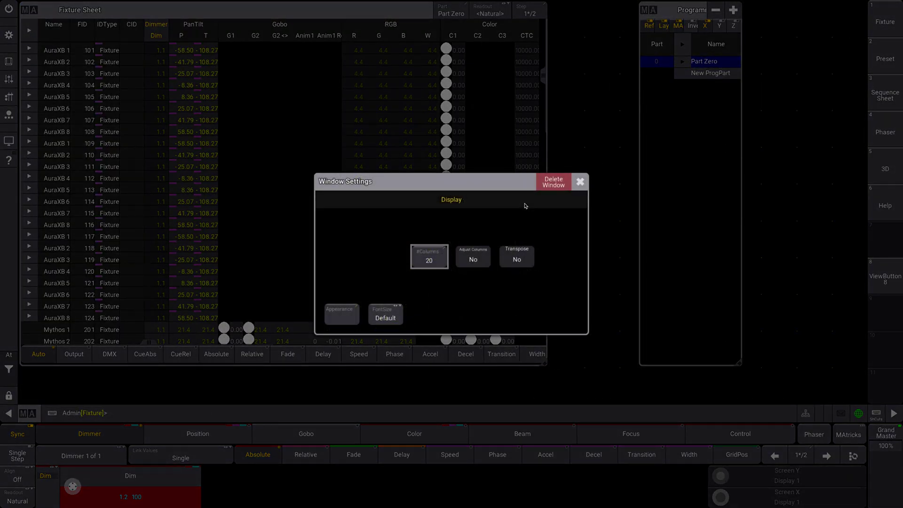
pyautogui.click(554, 183)
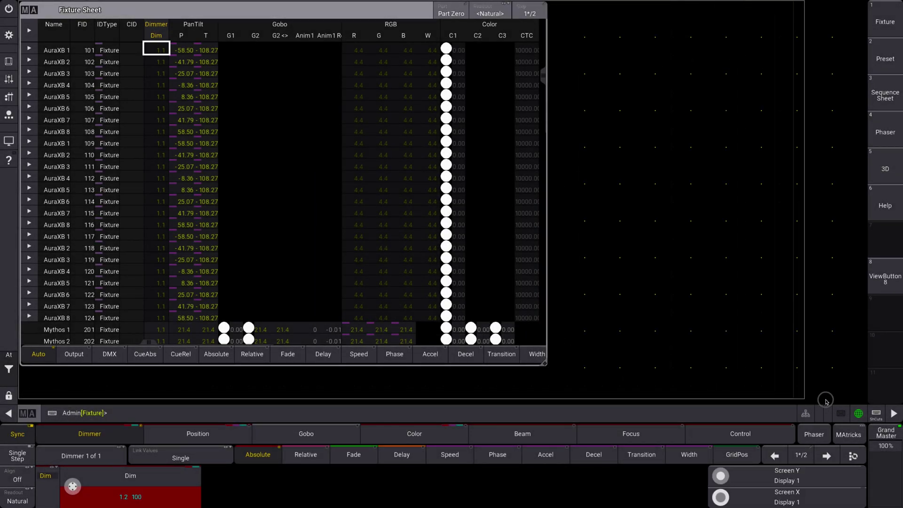
pyautogui.moveTo(826, 401); pyautogui.dragTo(827, 400)
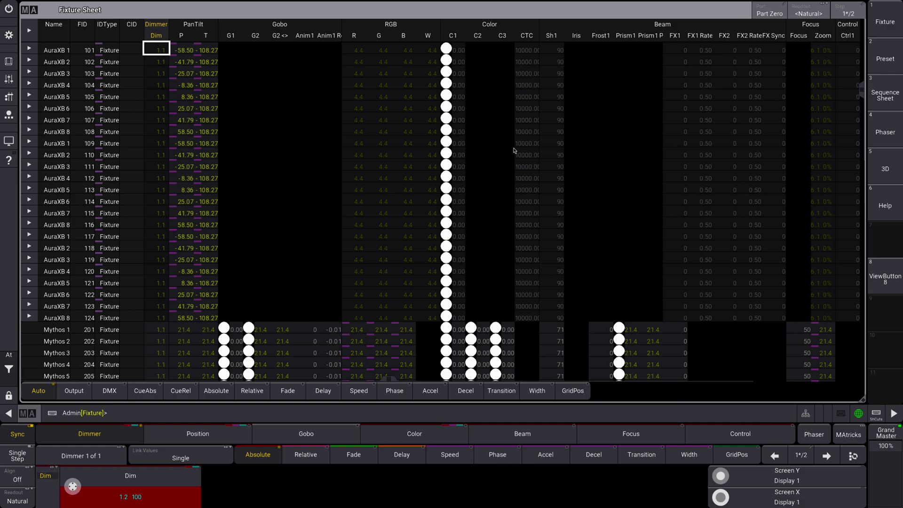
# Step: Try the Prog Only and Fixture Appearance display options of the fixture sheet, switching each one back off
pyautogui.click(44, 14)
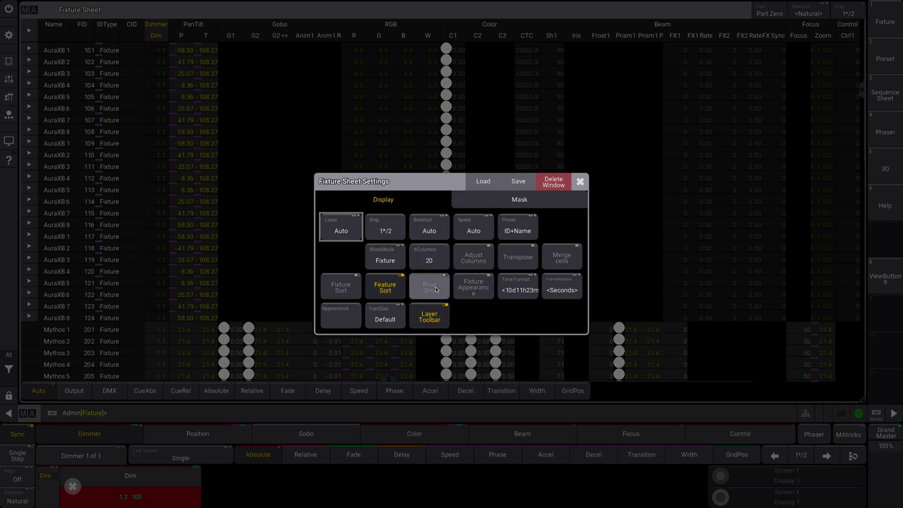
pyautogui.click(436, 289)
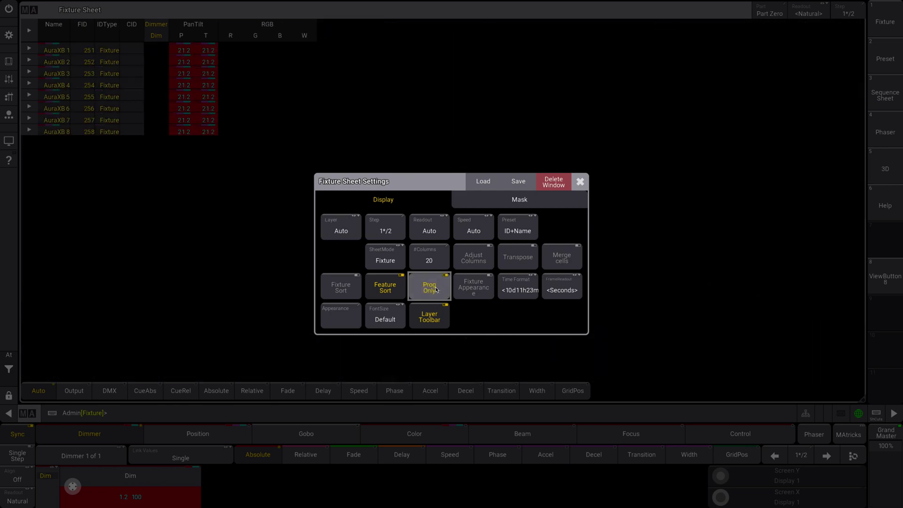
pyautogui.click(583, 186)
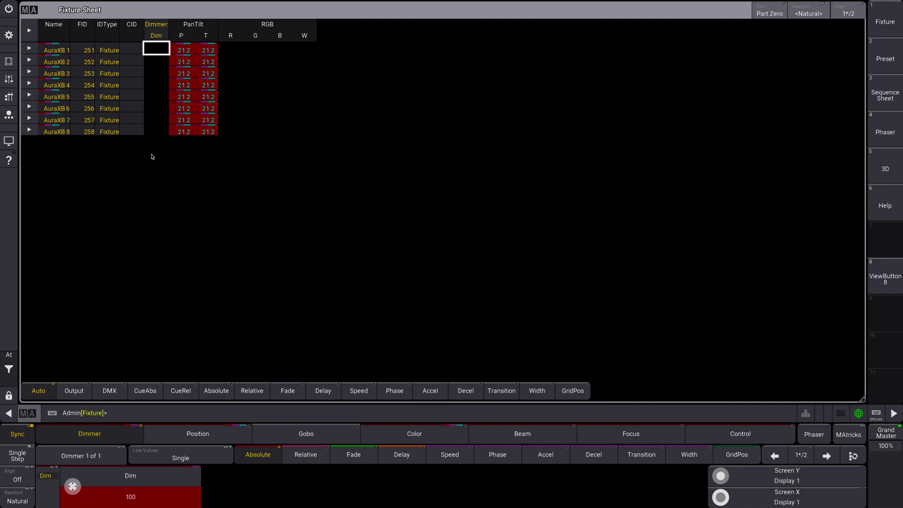
pyautogui.click(29, 9)
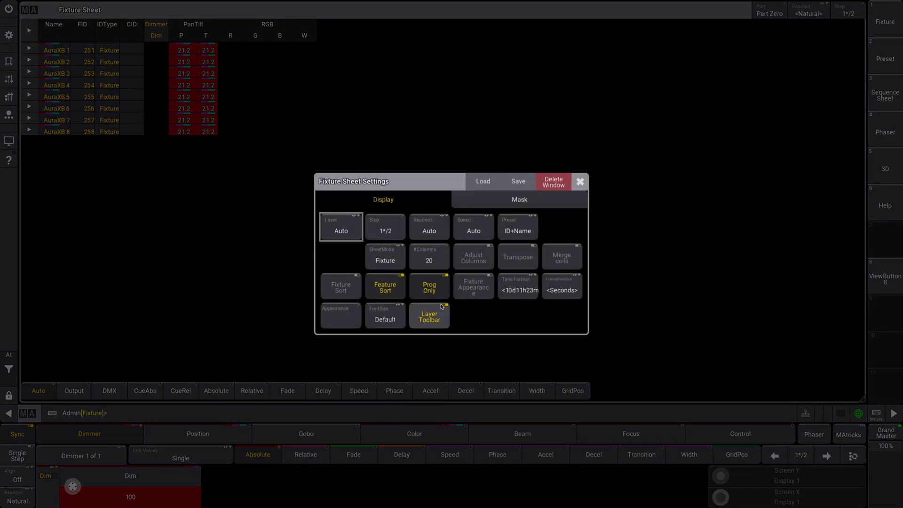
pyautogui.click(439, 288)
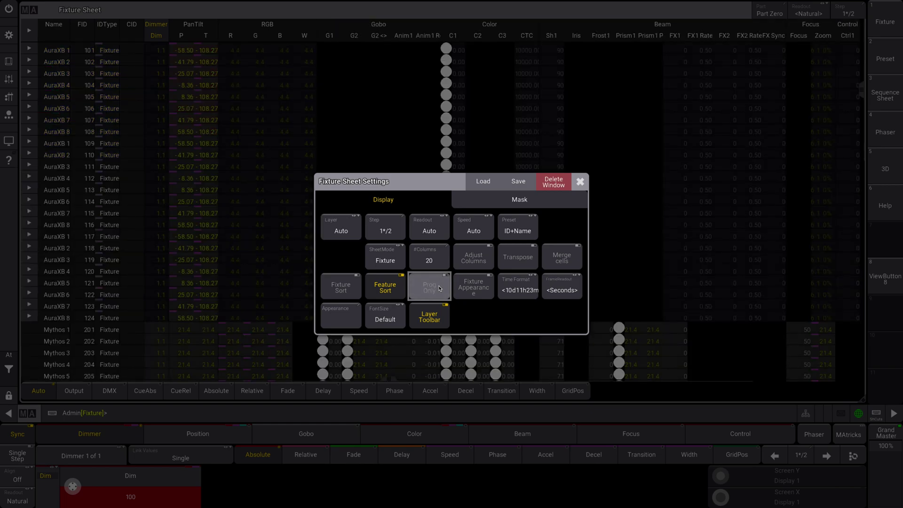
pyautogui.click(468, 289)
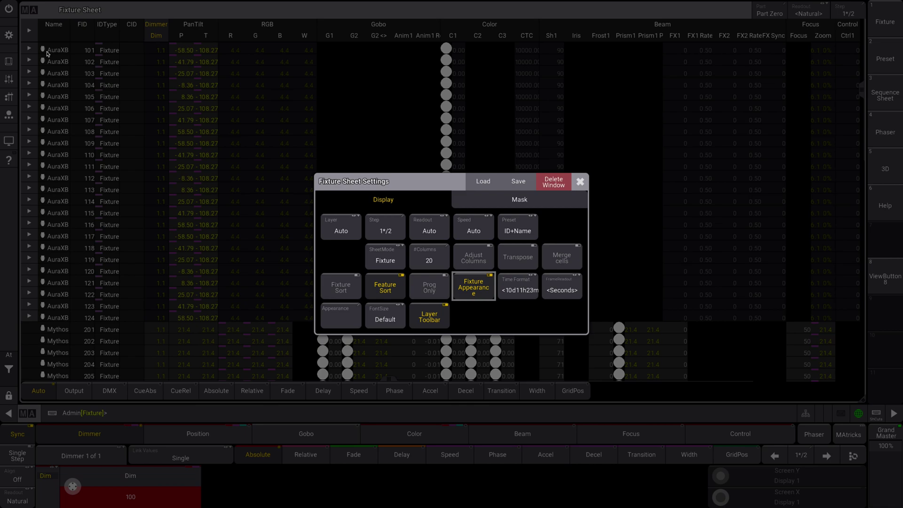
pyautogui.click(472, 288)
# Step: Compare the fixture sheet with and without merged cells, leaving Merge cells enabled
pyautogui.click(560, 263)
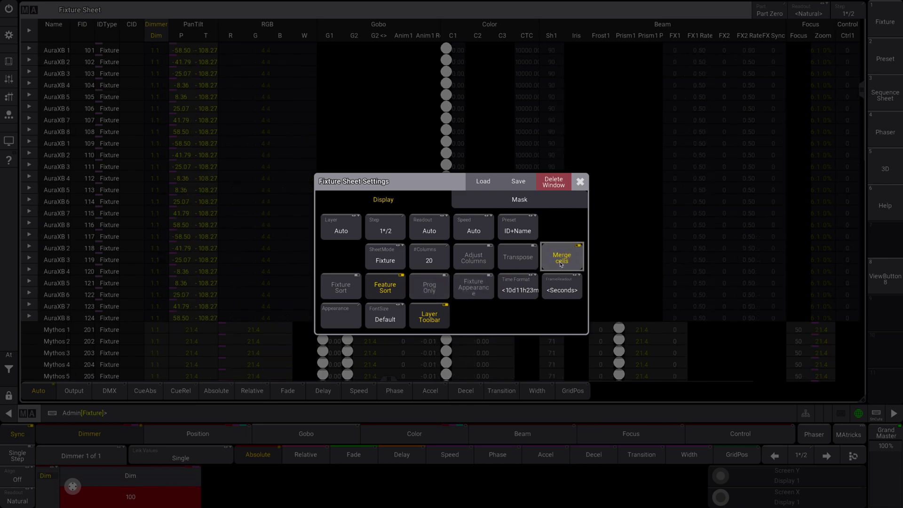
pyautogui.click(560, 262)
pyautogui.click(561, 263)
pyautogui.click(578, 253)
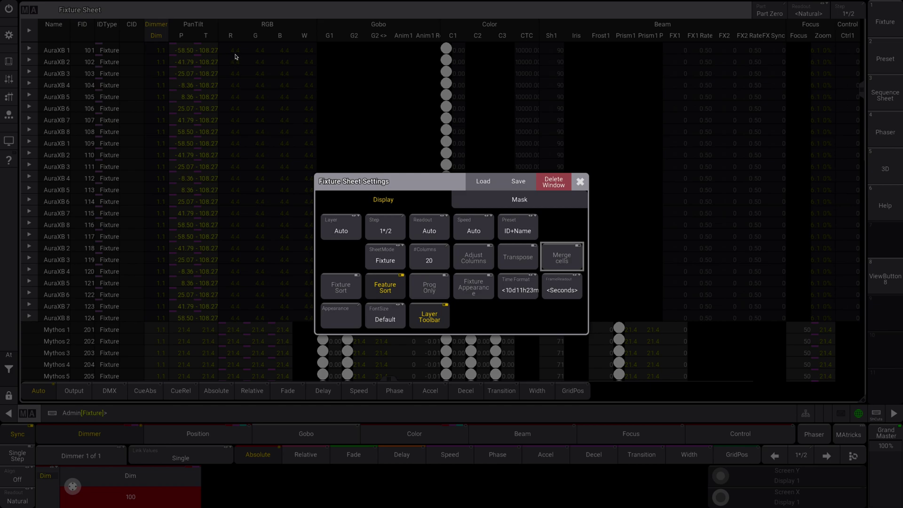
pyautogui.click(572, 257)
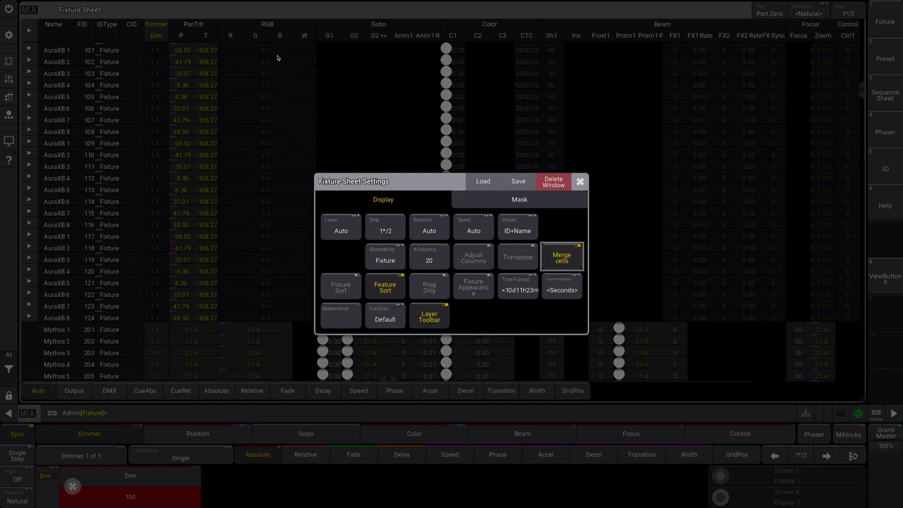
pyautogui.click(563, 256)
pyautogui.click(561, 254)
pyautogui.click(577, 259)
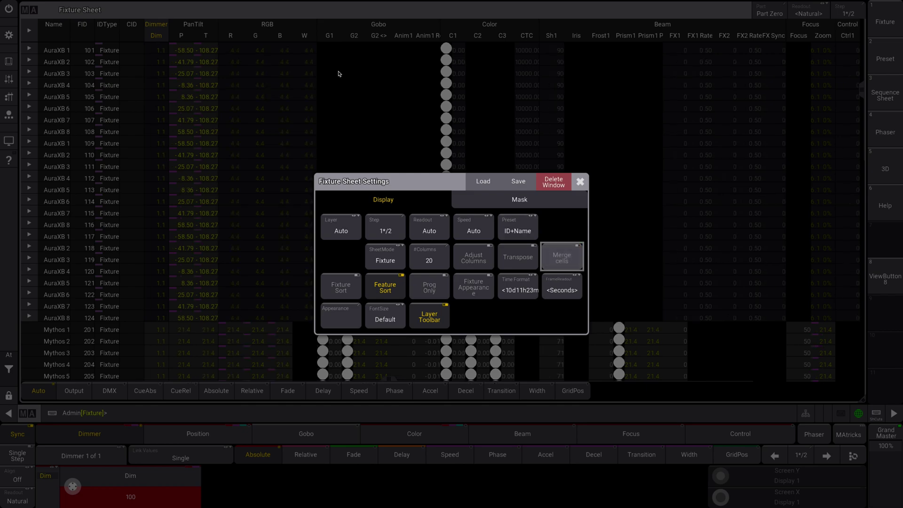
pyautogui.click(550, 261)
# Step: Try the Transpose and Adjust Columns options on the fixture sheet, switching each one back off
pyautogui.click(517, 259)
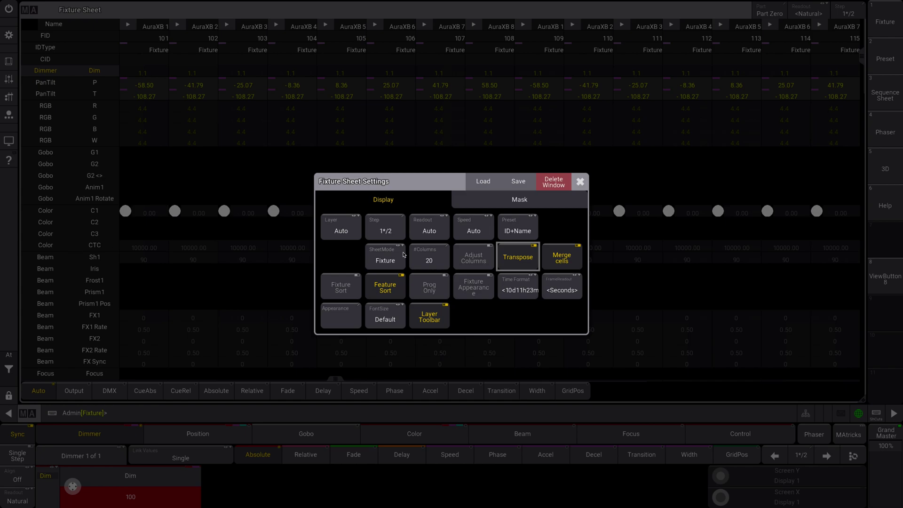
pyautogui.click(516, 258)
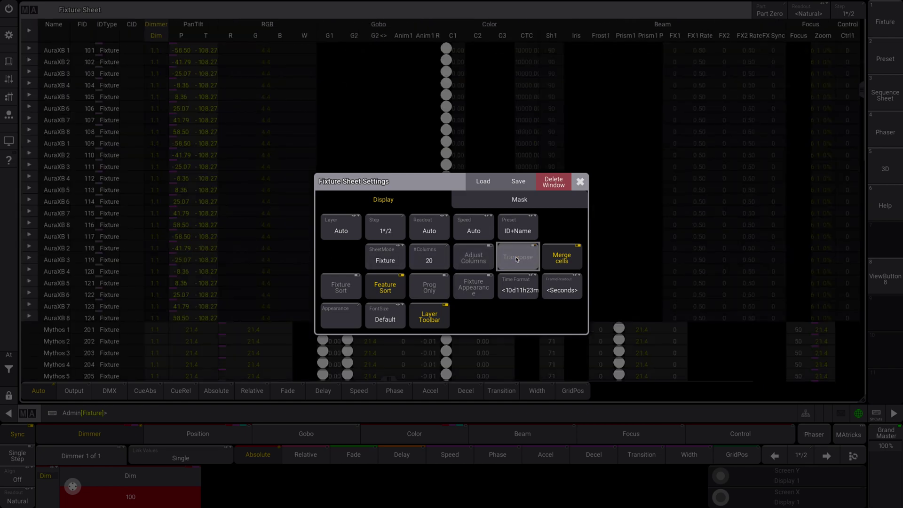
pyautogui.click(485, 262)
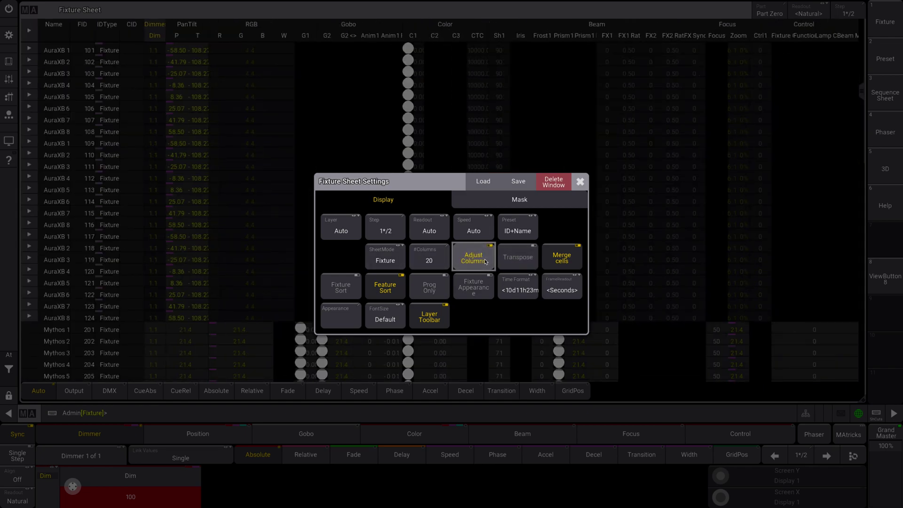
pyautogui.click(474, 261)
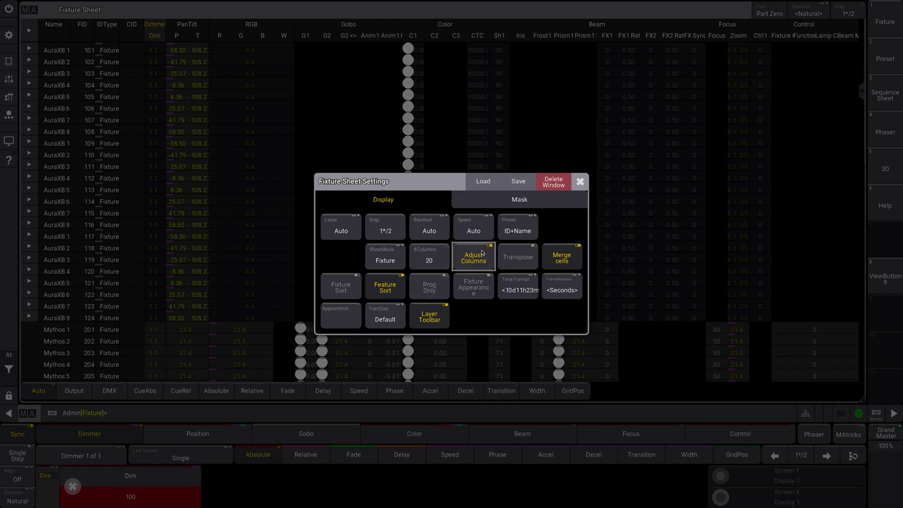
# Step: Preview the Channel sheet mode and Fixture Sort, restoring the Fixture mode and the unsorted order
pyautogui.click(398, 260)
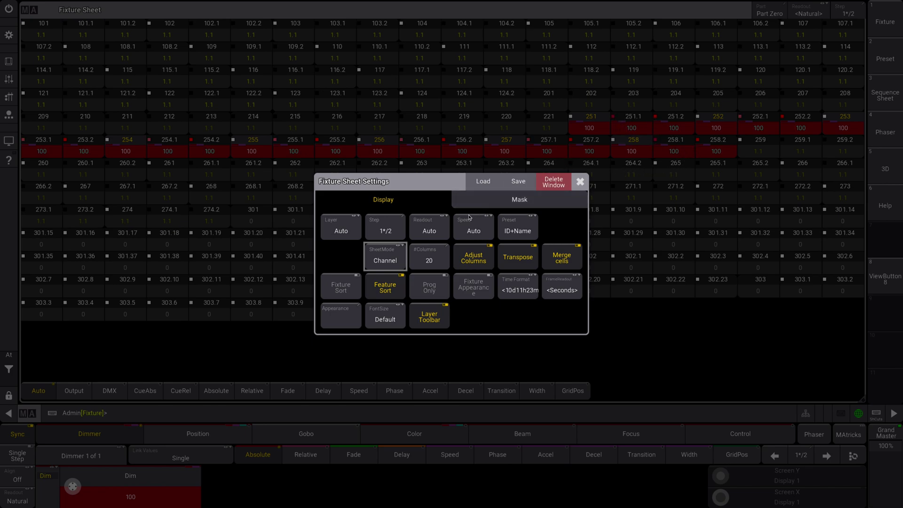
pyautogui.click(404, 268)
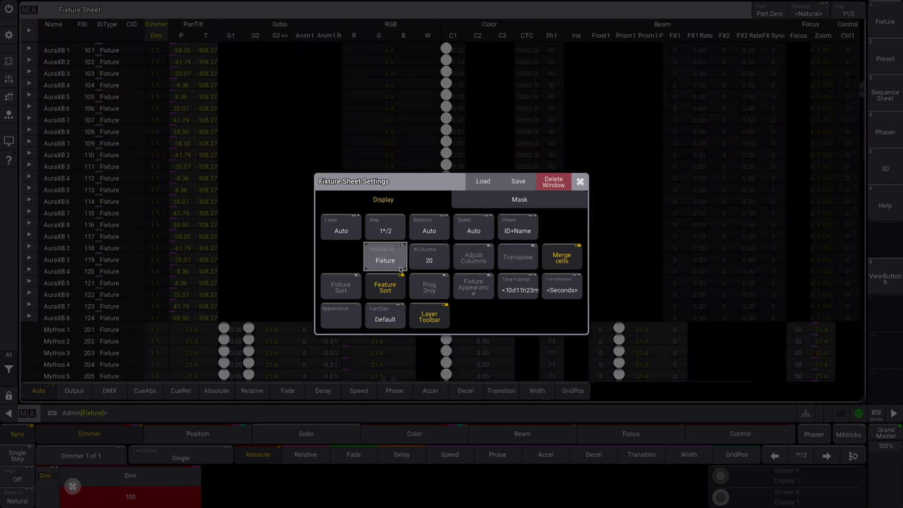
pyautogui.click(347, 288)
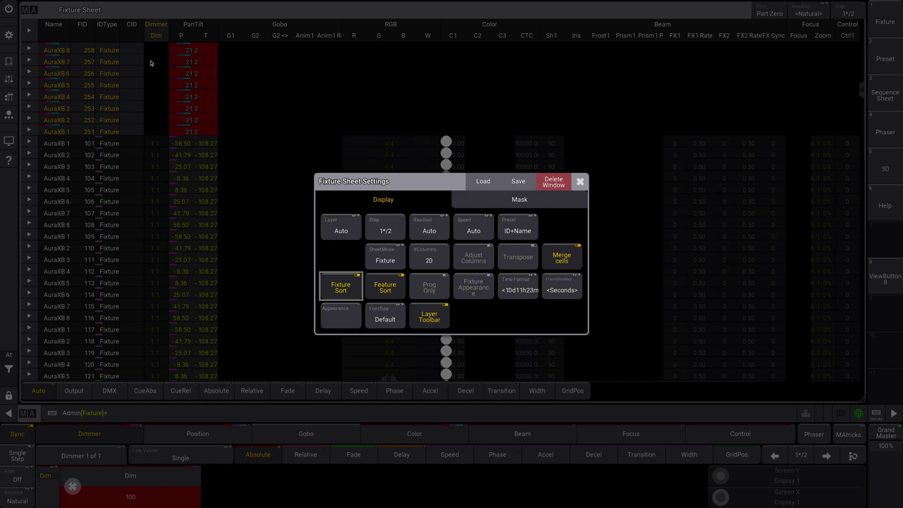
pyautogui.click(344, 290)
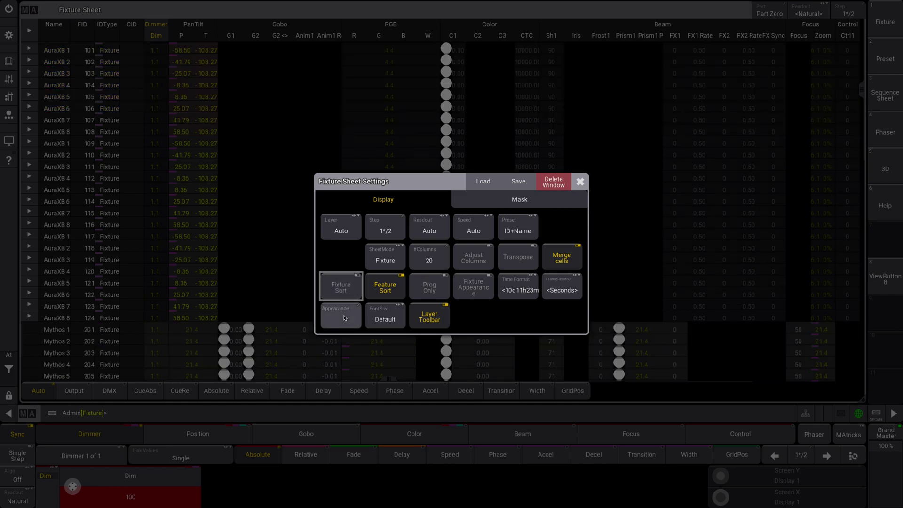
# Step: Look through the appearances available for the fixture sheet and leave the selection without choosing one
pyautogui.click(345, 317)
pyautogui.click(345, 313)
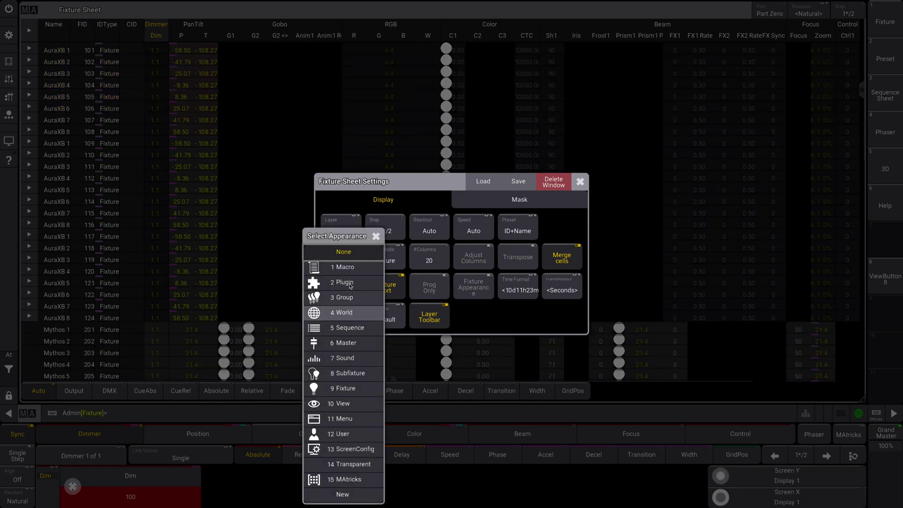
pyautogui.click(377, 236)
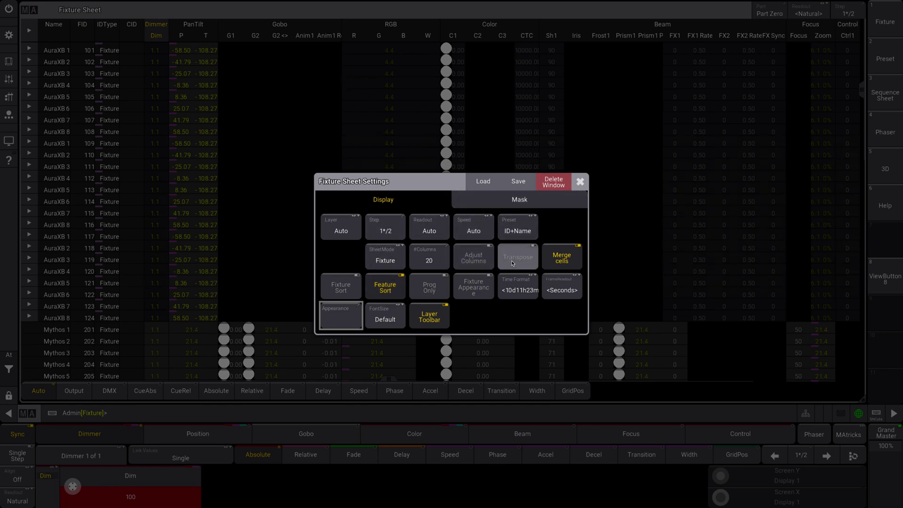
# Step: Cycle the preset readout through its formats, including ID+Name+Value and Name+Value, and return it to ID+Name
pyautogui.click(530, 234)
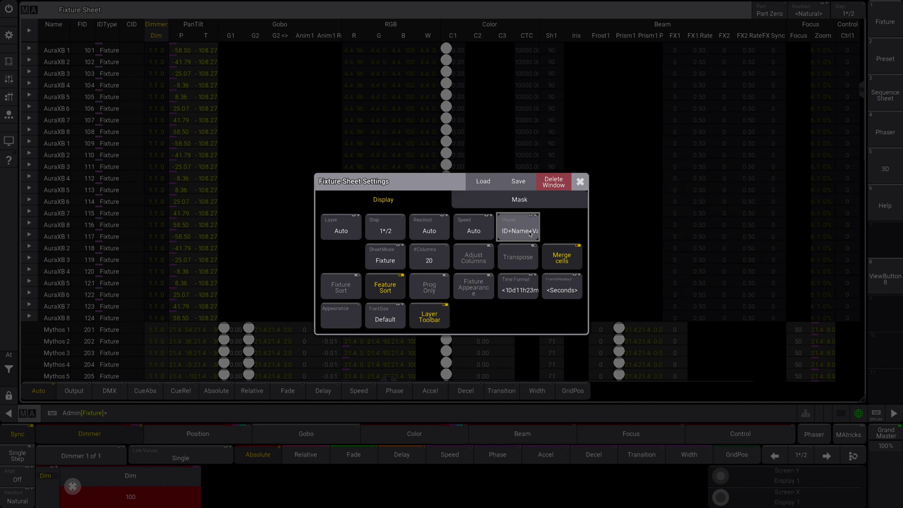
pyautogui.click(530, 234)
pyautogui.click(528, 230)
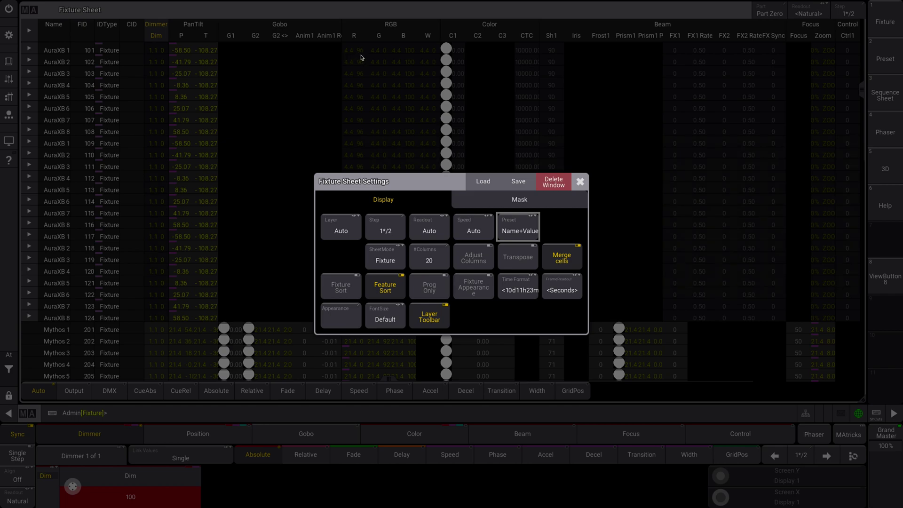
pyautogui.click(518, 228)
pyautogui.click(521, 233)
pyautogui.click(535, 236)
# Step: Compare the fixture sheet with and without the layer toolbar, leaving the toolbar hidden
pyautogui.click(428, 316)
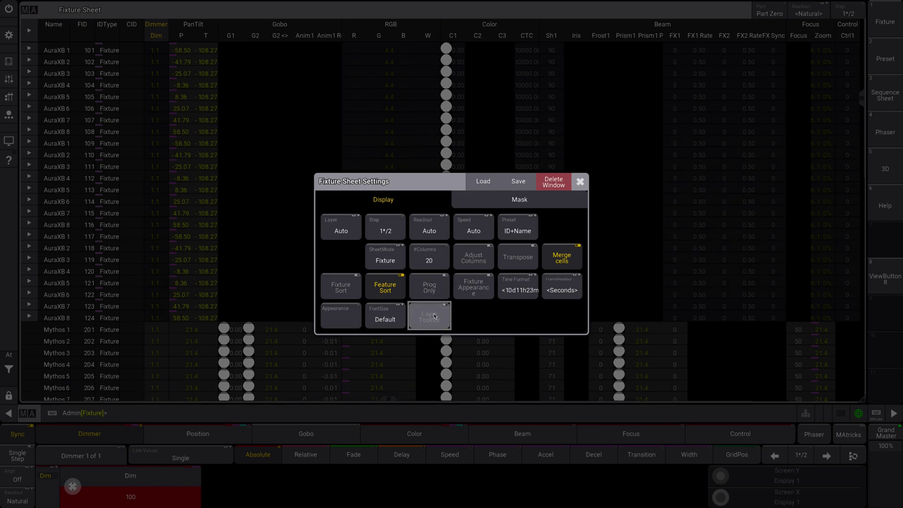
pyautogui.click(435, 316)
pyautogui.click(435, 319)
pyautogui.click(434, 319)
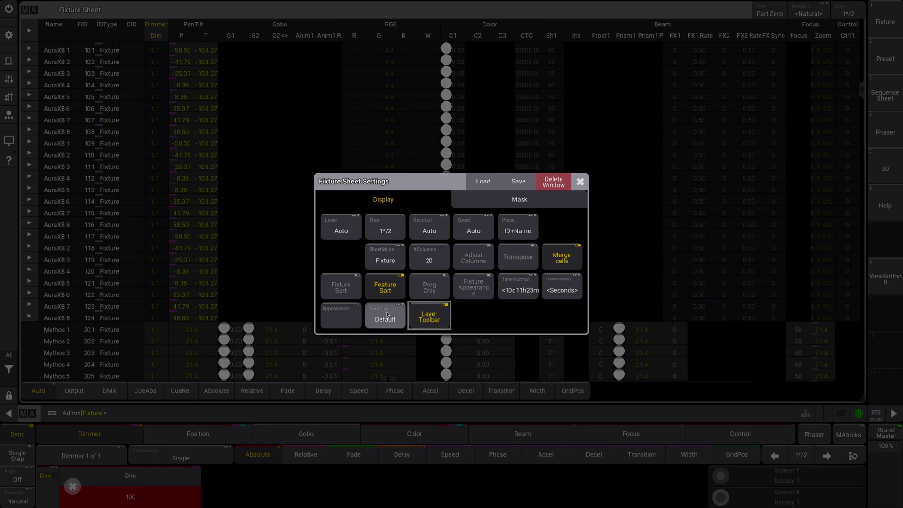
pyautogui.click(433, 320)
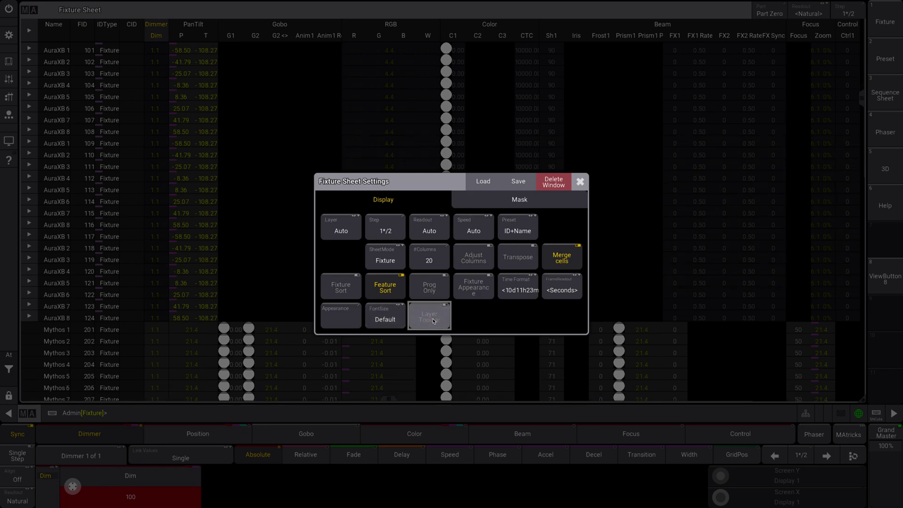
# Step: Exclude the Pyro and Effect fixture types in the fixture sheet's mask settings, and include both again
pyautogui.click(505, 206)
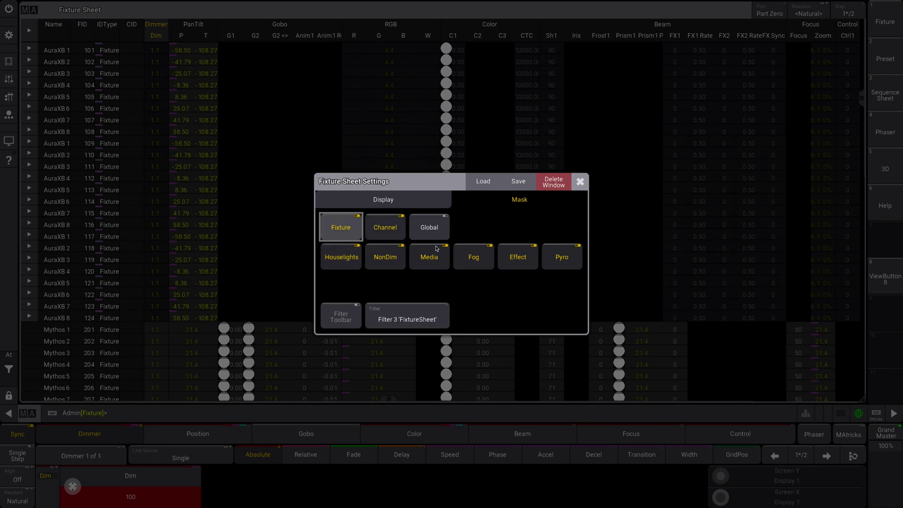
pyautogui.click(561, 257)
pyautogui.click(518, 257)
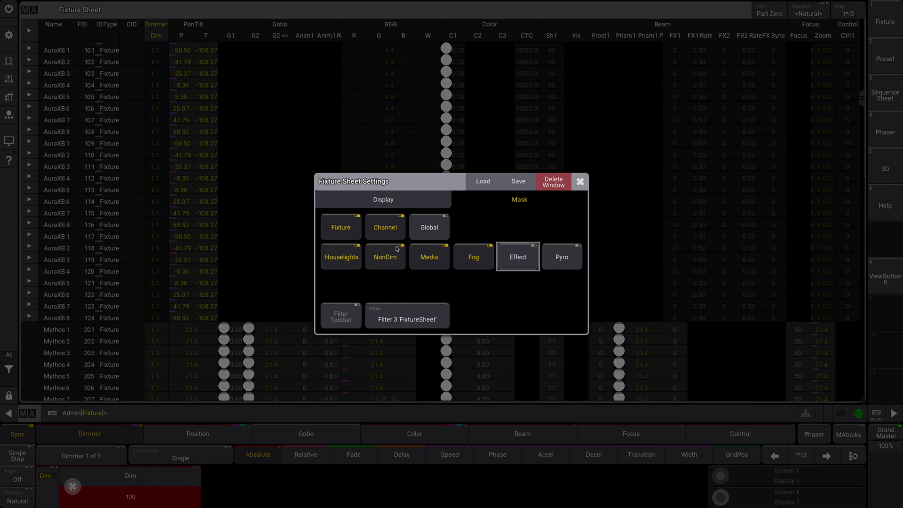
pyautogui.click(517, 256)
pyautogui.click(563, 259)
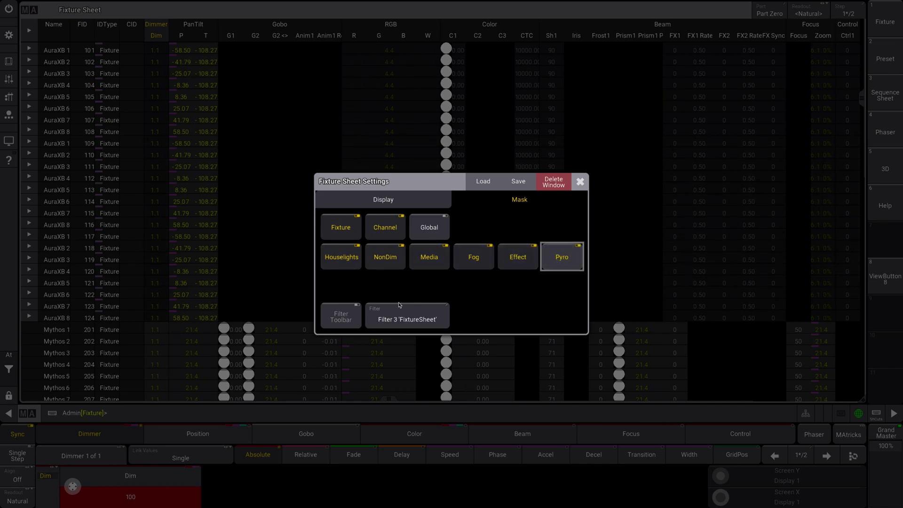
# Step: Show the filter toolbar on the fixture sheet, hide it again, and return to the display settings
pyautogui.click(351, 317)
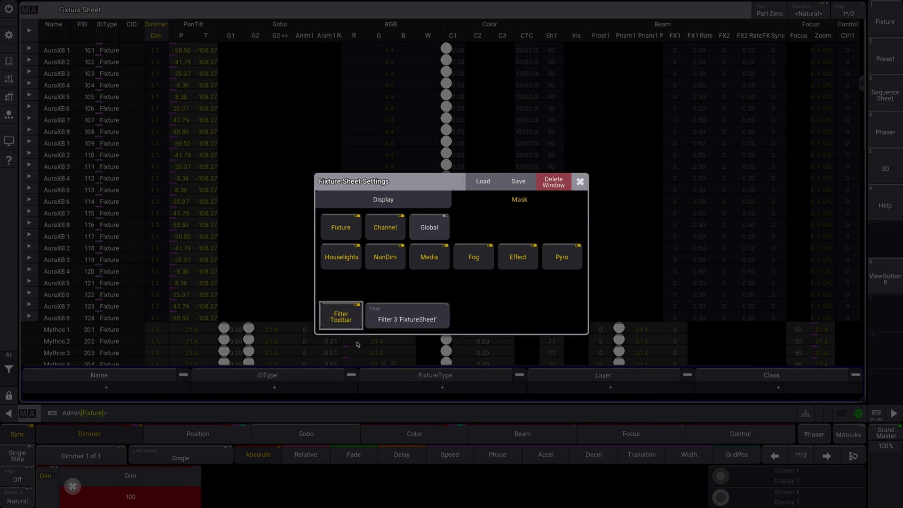
pyautogui.click(353, 322)
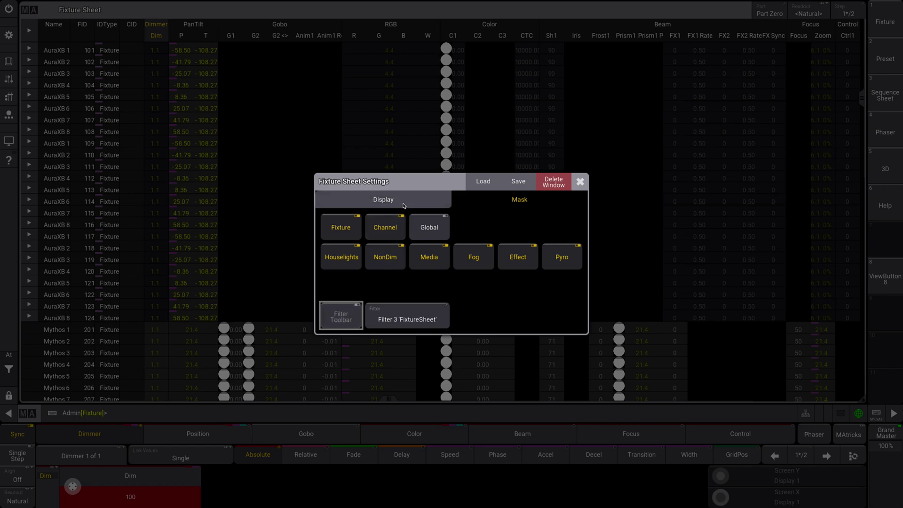
pyautogui.click(383, 200)
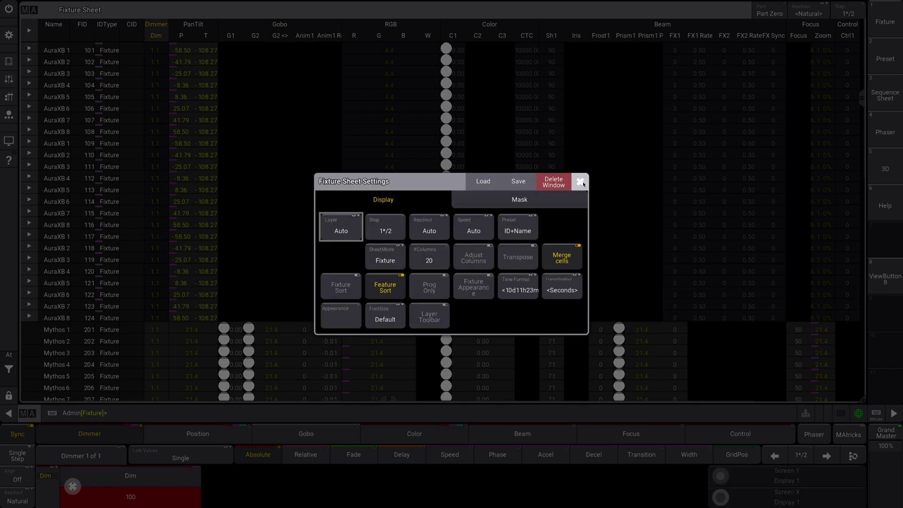